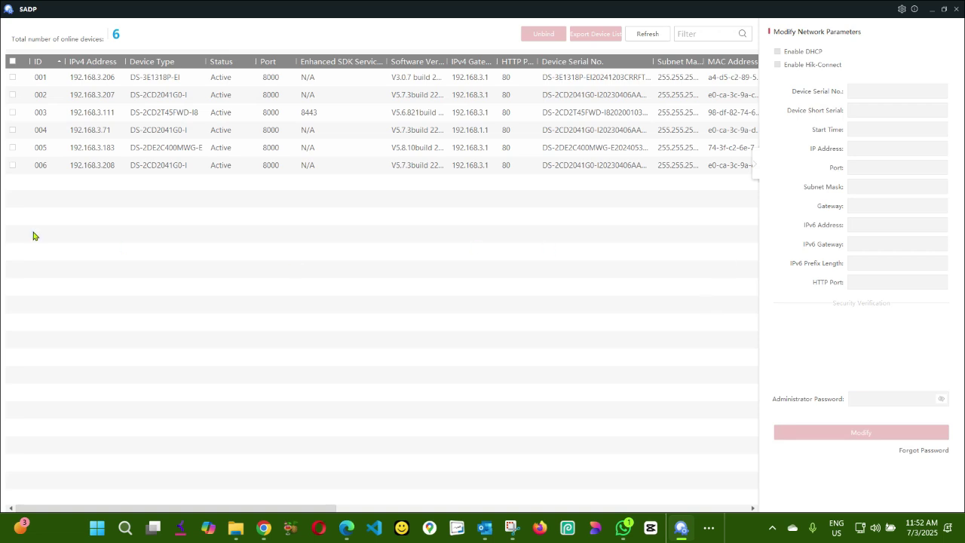
In SADP, select and check switch 001 at 192.168.3.206 to show its network parameters.
{"action": "left_click", "coordinate": [21, 77]}
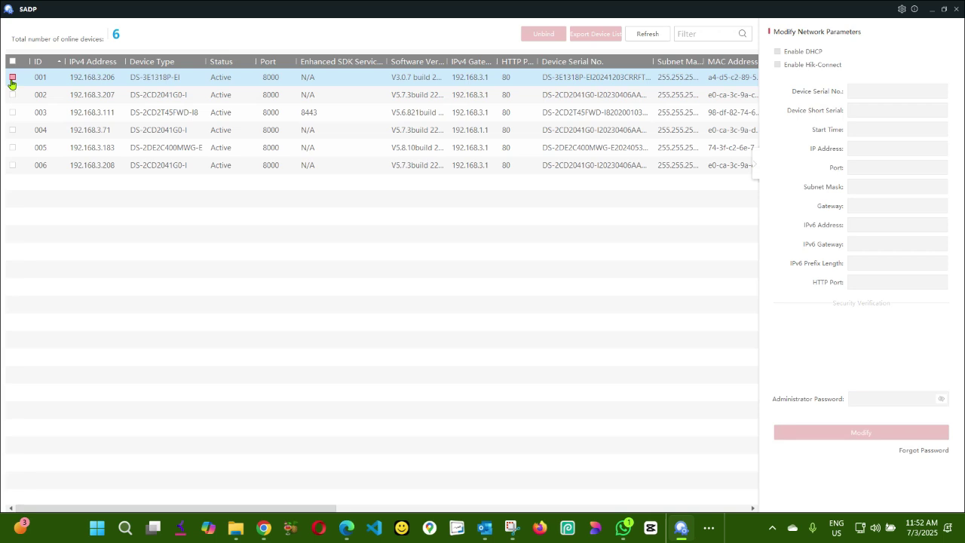
{"action": "left_click", "coordinate": [12, 78]}
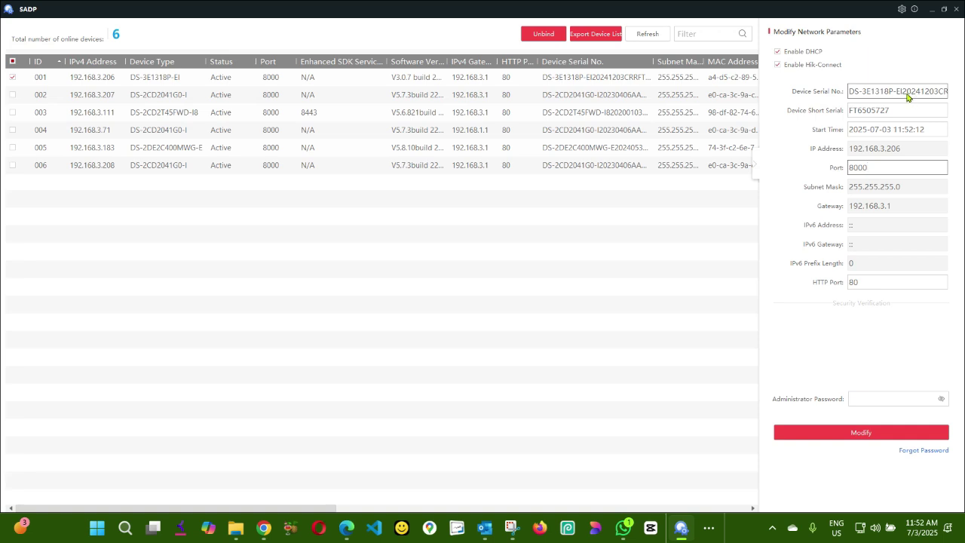
{"action": "left_click_drag", "start_coordinate": [905, 97], "coordinate": [842, 96]}
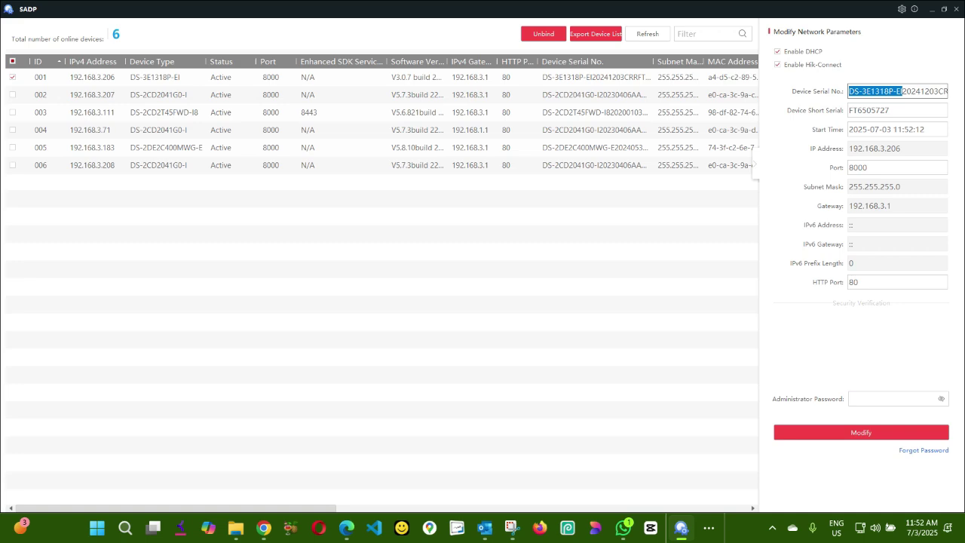
{"action": "key", "text": "alt+Tab"}
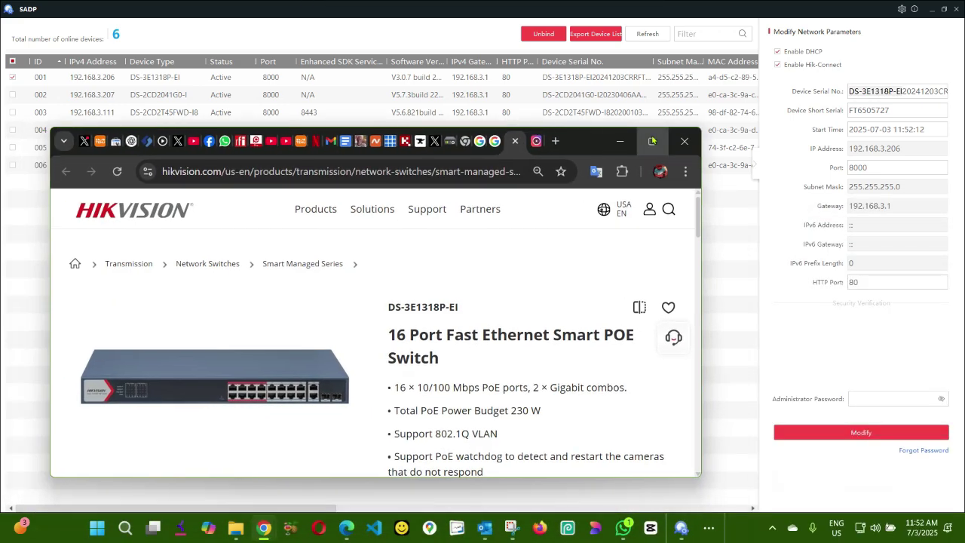
Maximize the Chrome window with the DS-3E1318P-EI product page, then go back to SADP.
{"action": "left_click", "coordinate": [649, 141]}
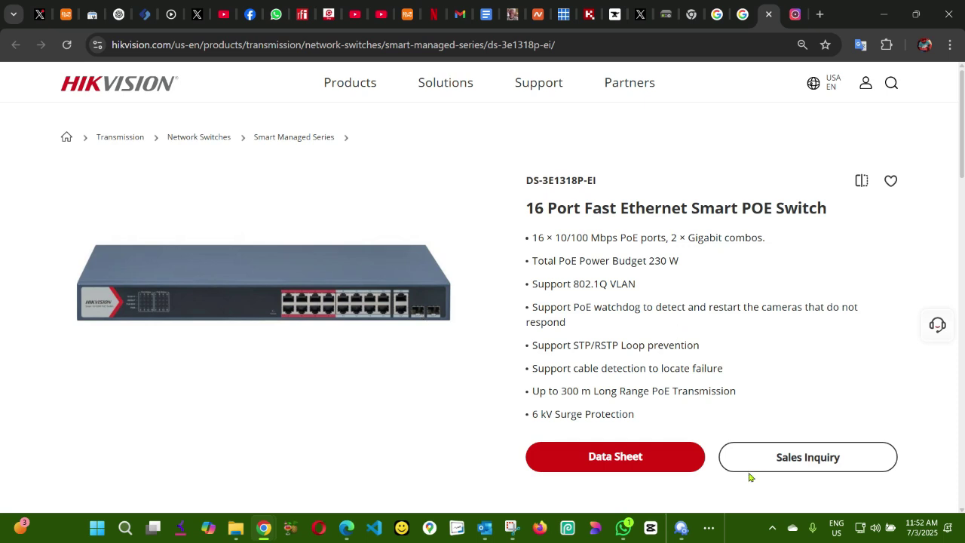
{"action": "left_click", "coordinate": [683, 529]}
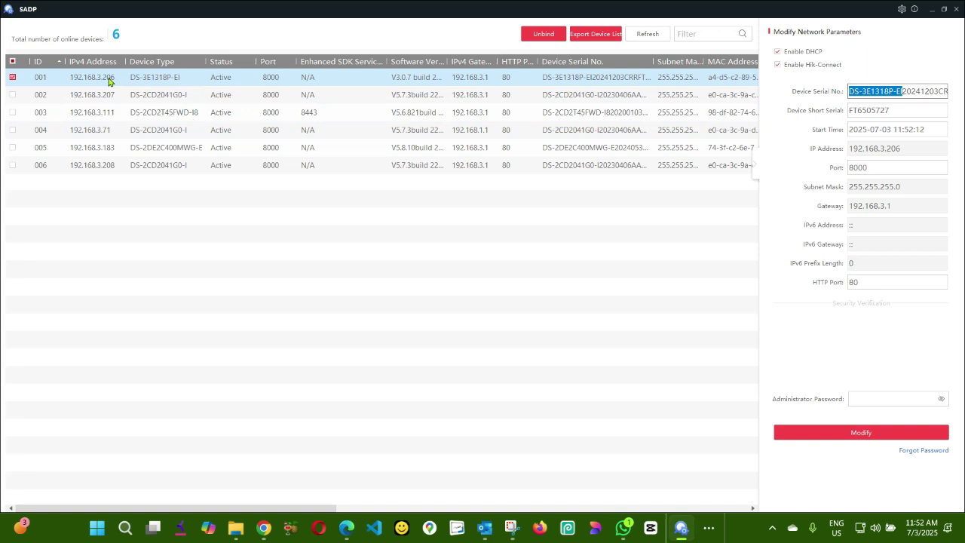
Log into the switch at 192.168.3.206 with the saved password, entering the Windows PIN.
{"action": "left_click", "coordinate": [932, 11]}
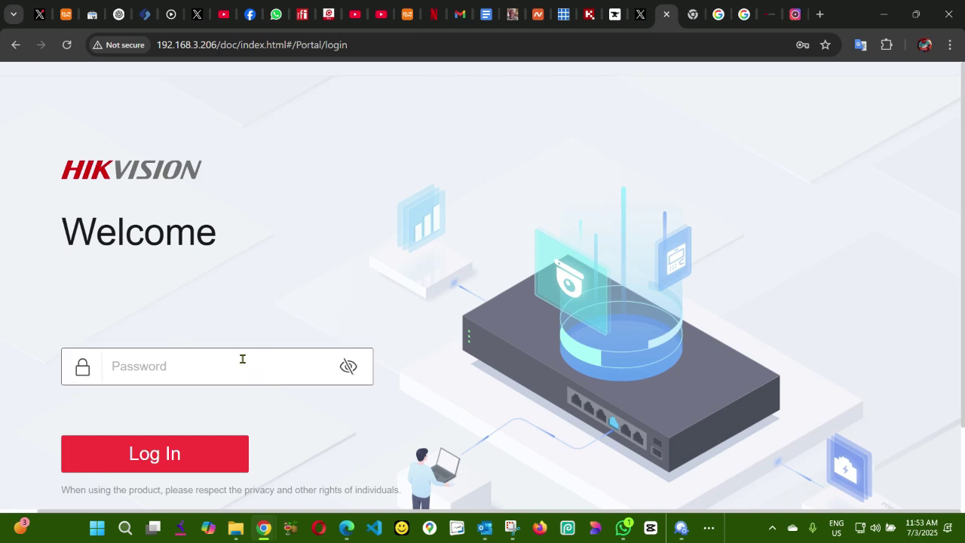
{"action": "left_click", "coordinate": [242, 359]}
{"action": "left_click", "coordinate": [181, 420]}
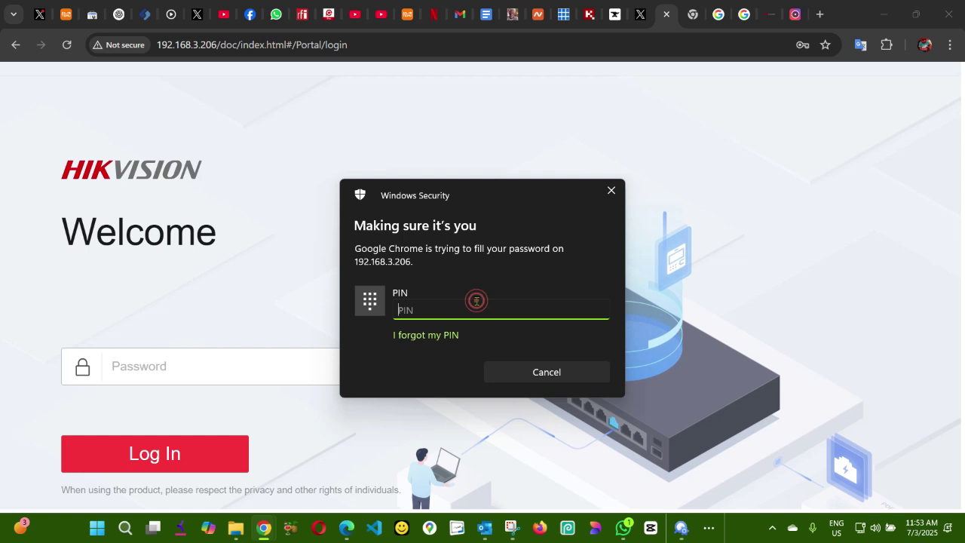
{"action": "type", "text": "1"}
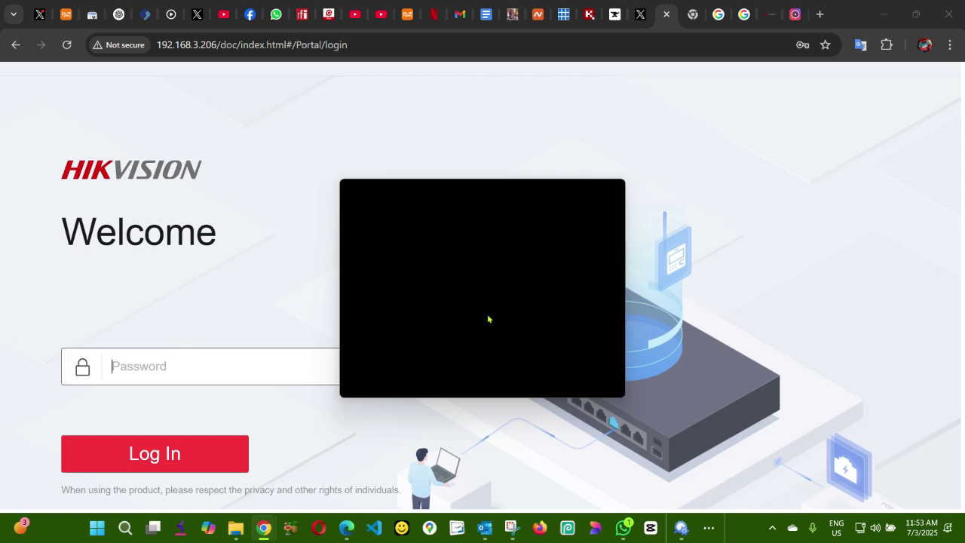
{"action": "left_click", "coordinate": [227, 469]}
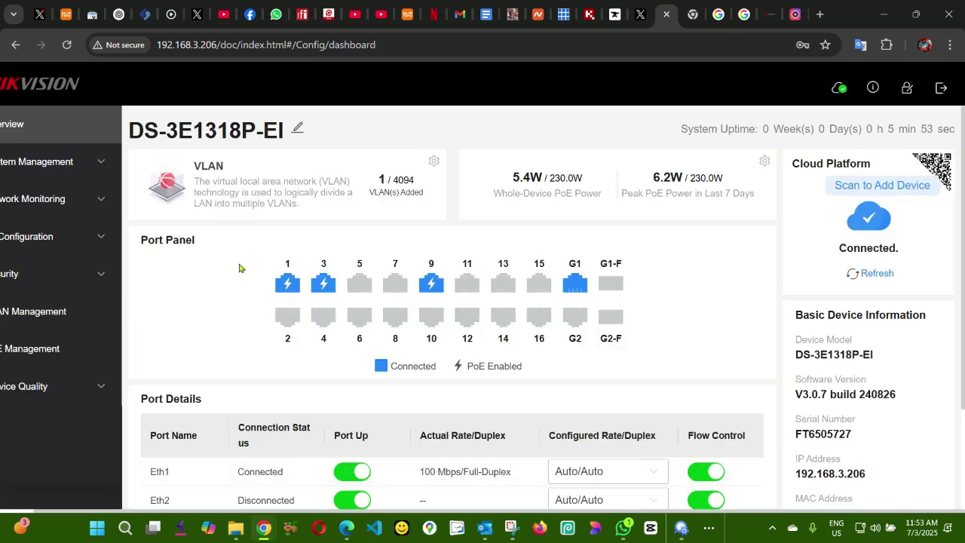
{"action": "mouse_move", "coordinate": [568, 324]}
{"action": "mouse_move", "coordinate": [532, 277]}
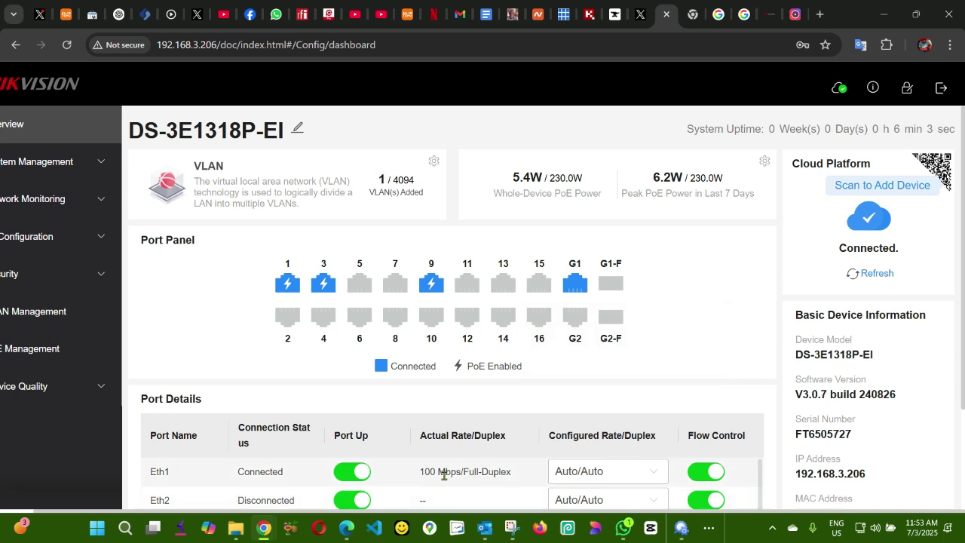
{"action": "scroll", "coordinate": [444, 475], "scroll_direction": "down", "scroll_amount": 2}
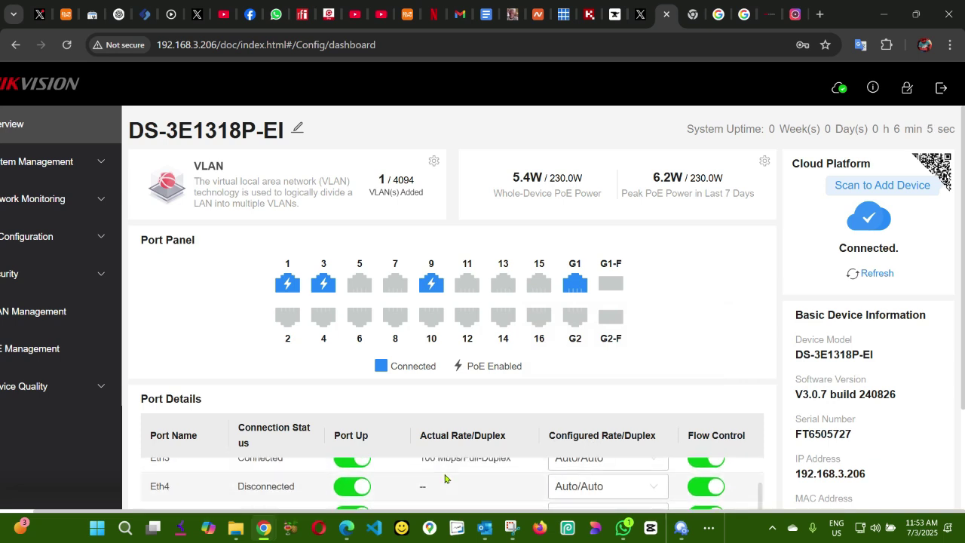
{"action": "scroll", "coordinate": [445, 477], "scroll_direction": "up", "scroll_amount": 2}
{"action": "mouse_move", "coordinate": [573, 279]}
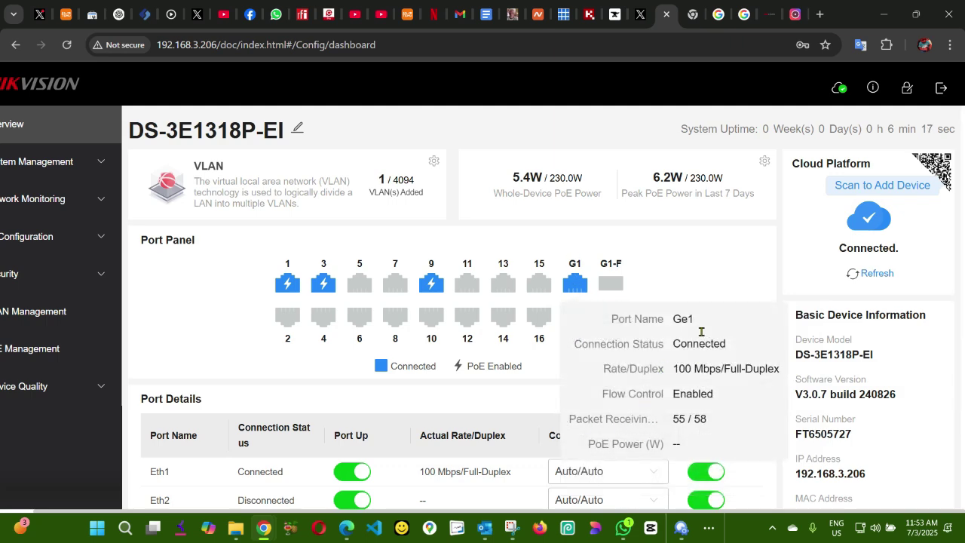
{"action": "scroll", "coordinate": [699, 371], "scroll_direction": "down", "scroll_amount": 6}
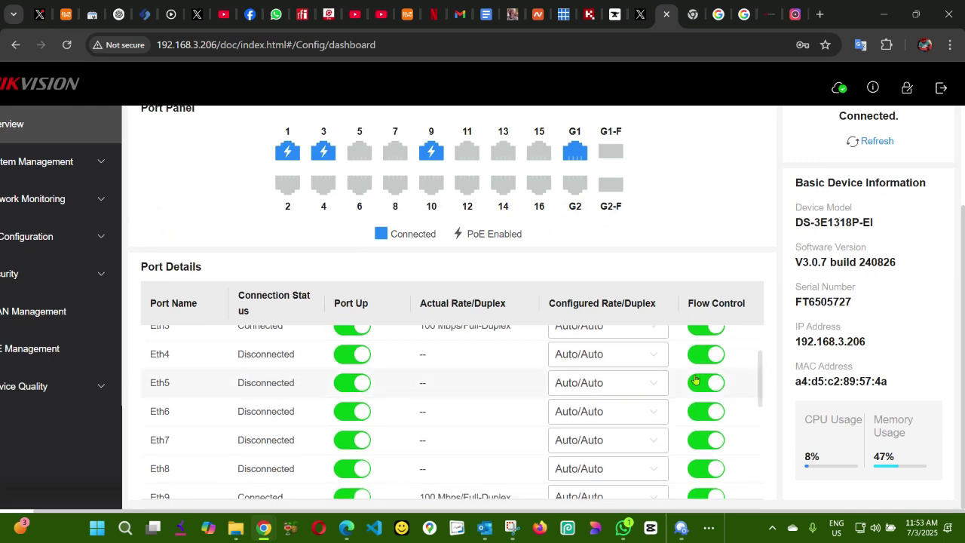
{"action": "scroll", "coordinate": [692, 382], "scroll_direction": "down", "scroll_amount": 1}
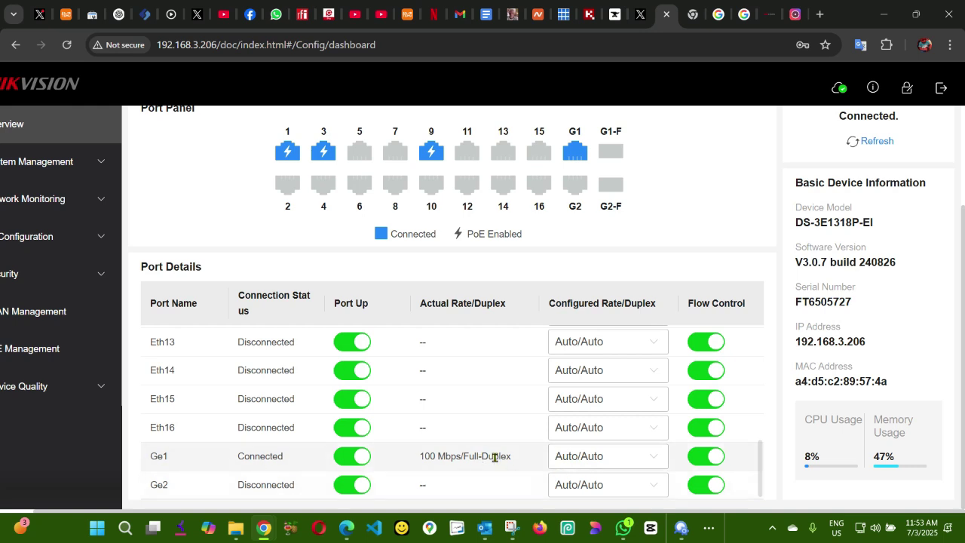
{"action": "left_click", "coordinate": [569, 458]}
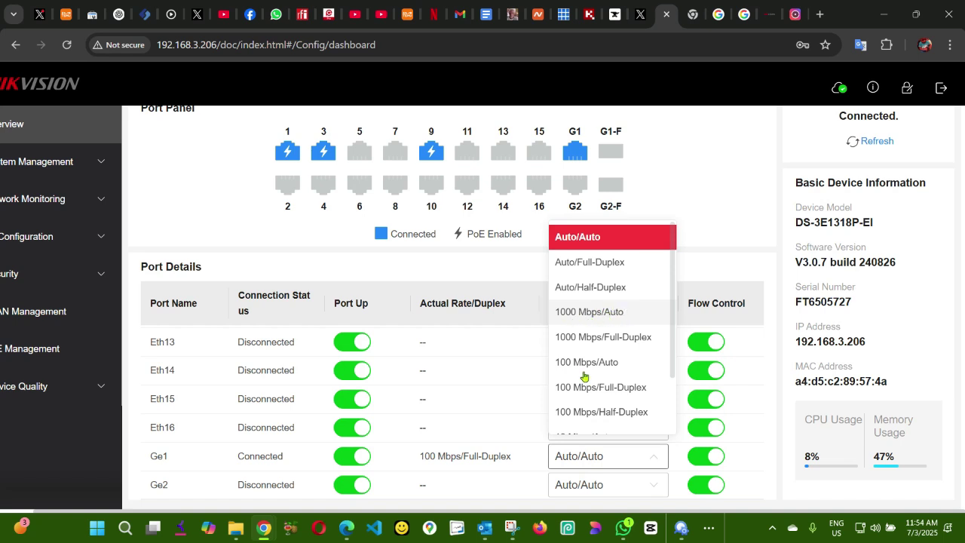
{"action": "left_click", "coordinate": [510, 457]}
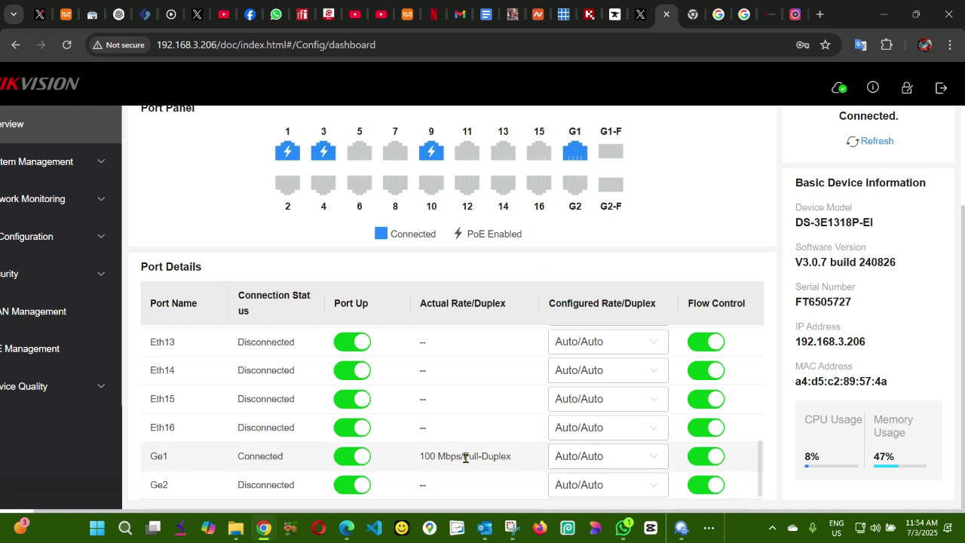
{"action": "scroll", "coordinate": [539, 399], "scroll_direction": "up", "scroll_amount": 2}
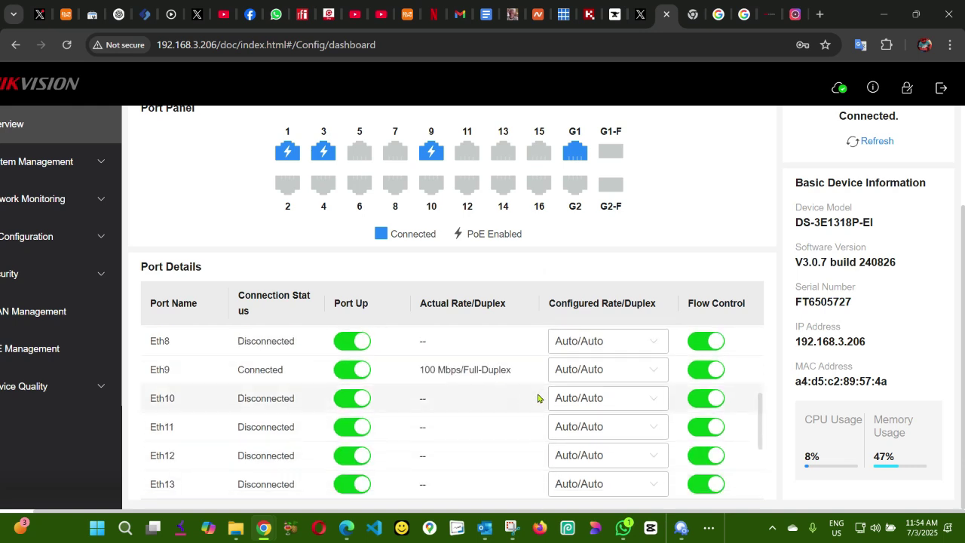
{"action": "scroll", "coordinate": [715, 348], "scroll_direction": "up", "scroll_amount": 5}
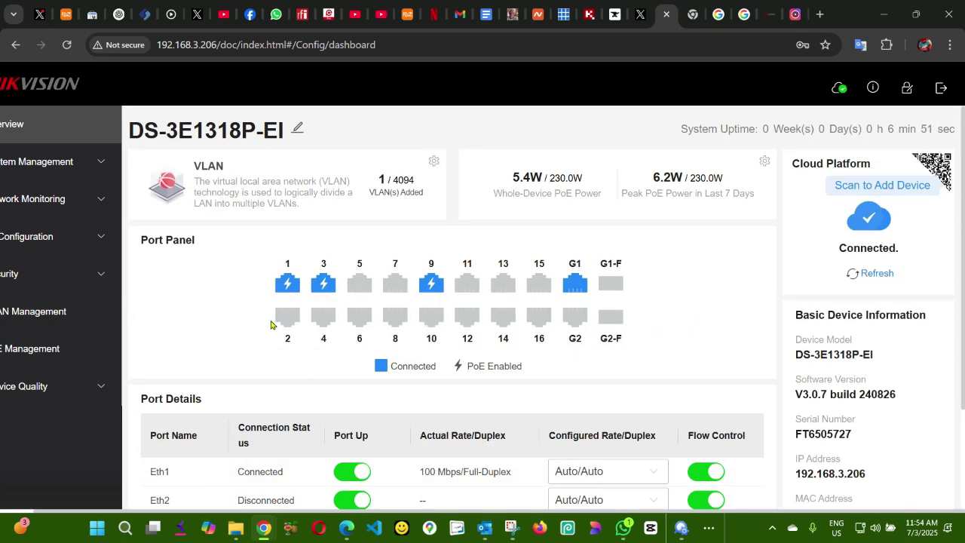
{"action": "mouse_move", "coordinate": [286, 287]}
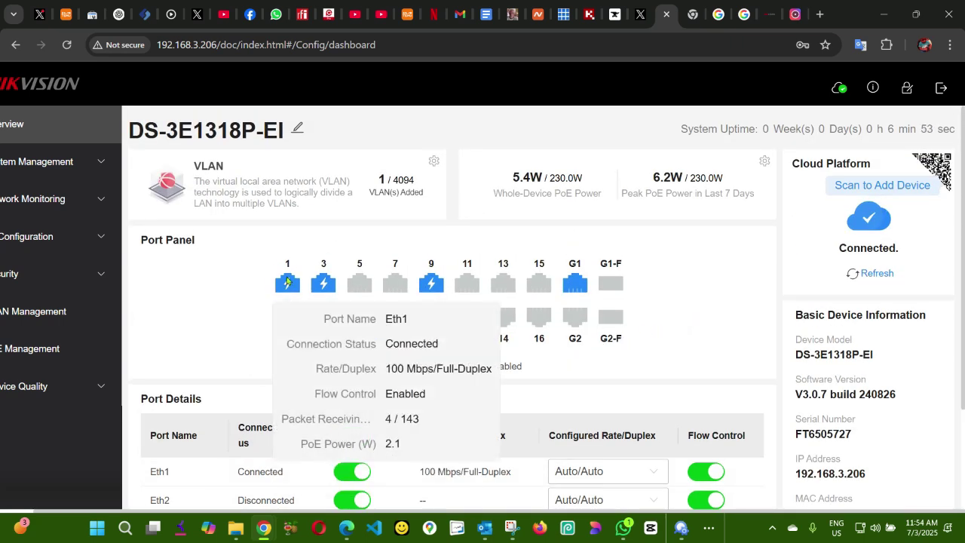
{"action": "mouse_move", "coordinate": [321, 294]}
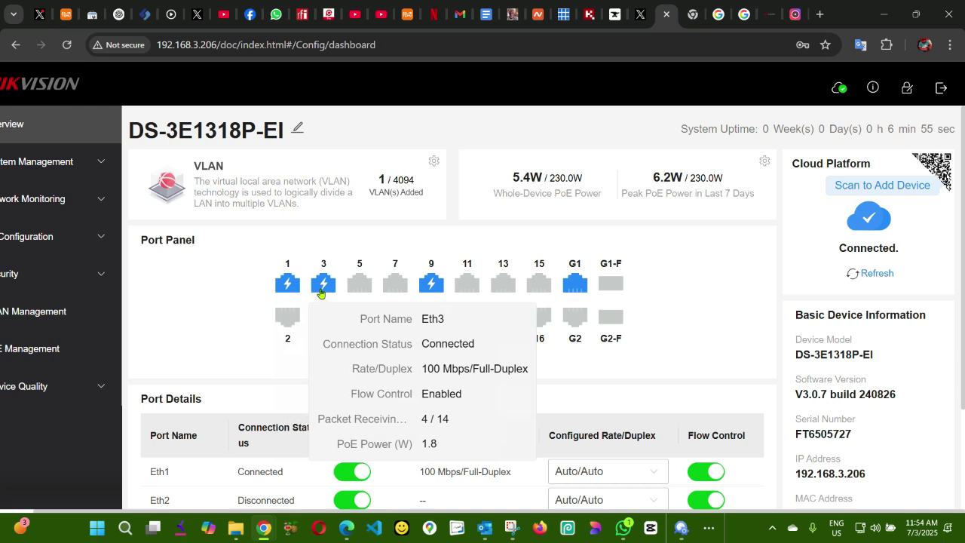
{"action": "mouse_move", "coordinate": [431, 286]}
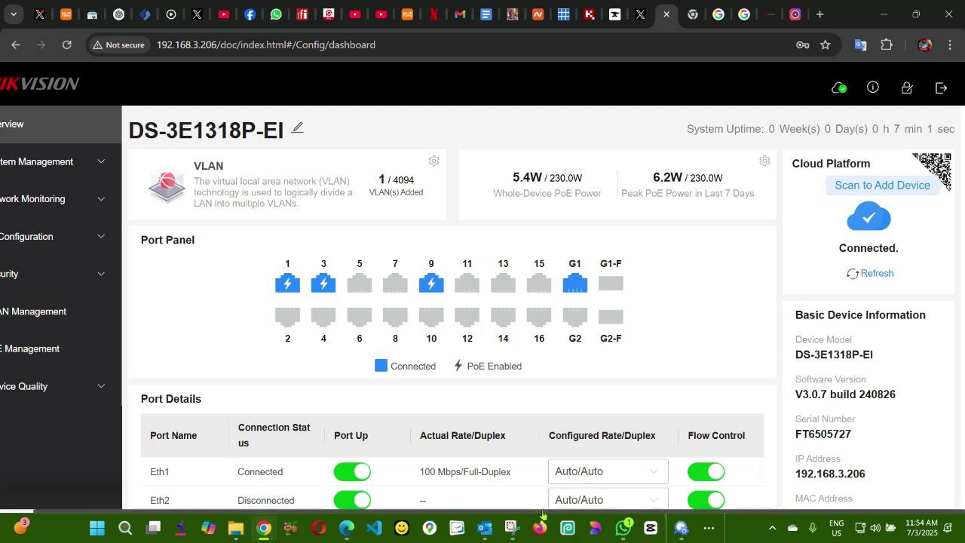
{"action": "scroll", "coordinate": [543, 512], "scroll_direction": "left", "scroll_amount": 1}
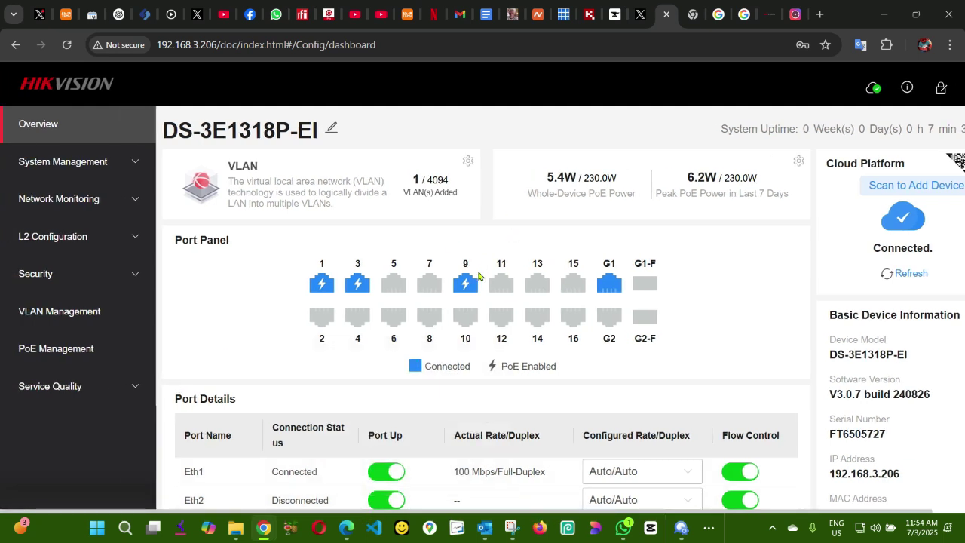
{"action": "mouse_move", "coordinate": [465, 290]}
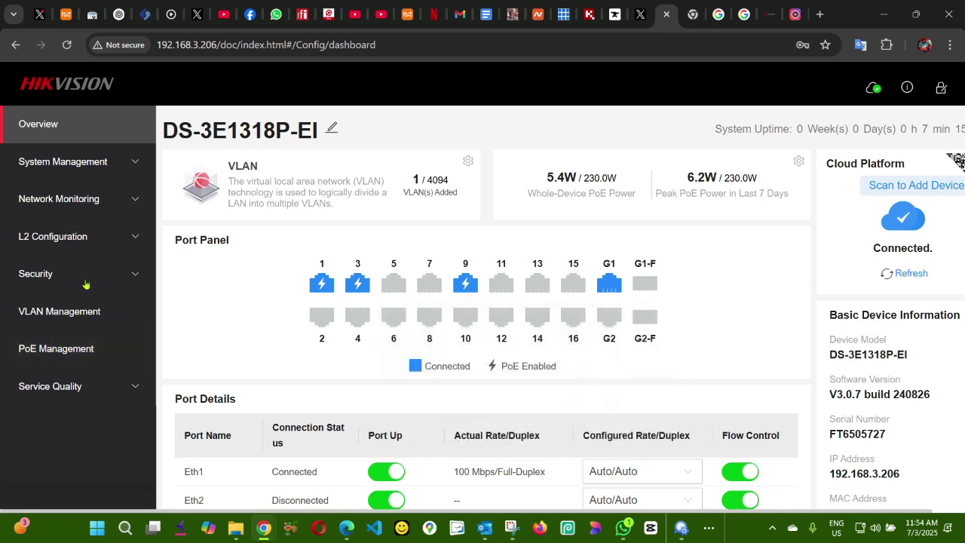
Go to L2 Configuration > Long-Range Mode in the sidebar.
{"action": "left_click", "coordinate": [83, 237]}
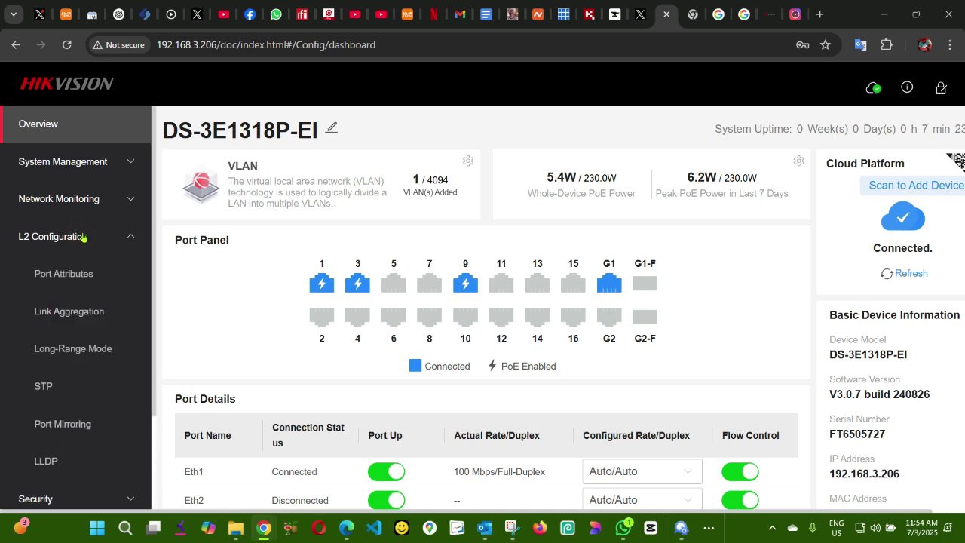
{"action": "left_click", "coordinate": [91, 351]}
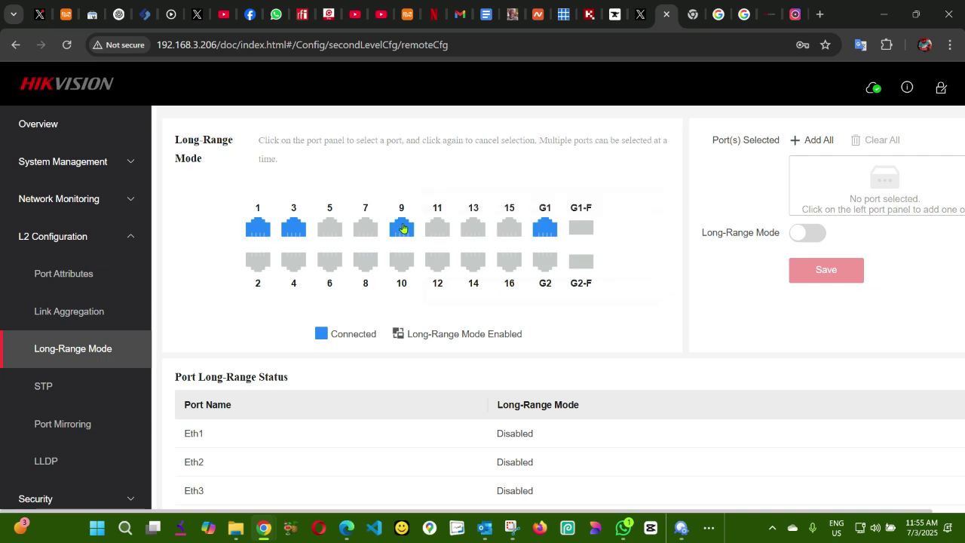
Select only Eth3 and Eth9 in the Long-Range Mode port panel, leaving port 1 unselected.
{"action": "left_click", "coordinate": [403, 228]}
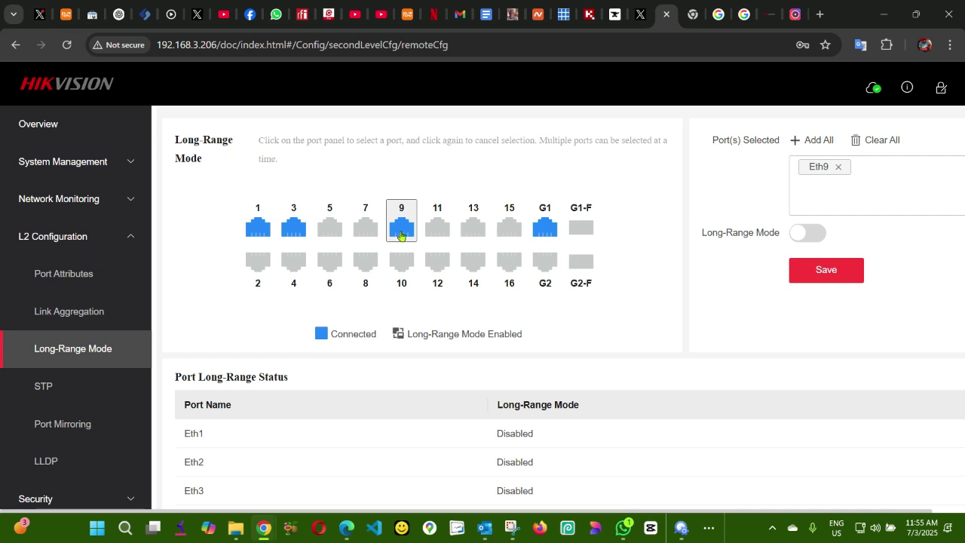
{"action": "left_click", "coordinate": [578, 228]}
{"action": "left_click", "coordinate": [294, 229]}
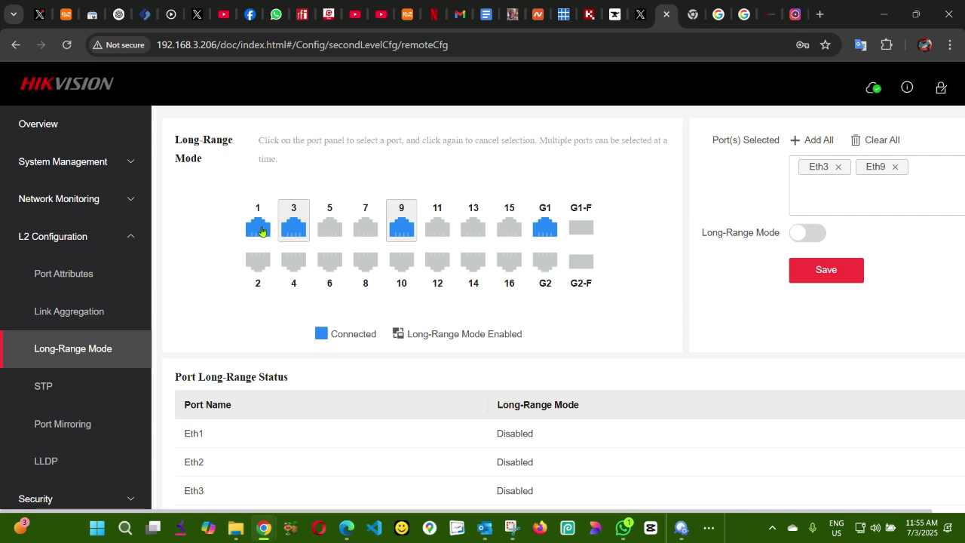
{"action": "left_click", "coordinate": [263, 230]}
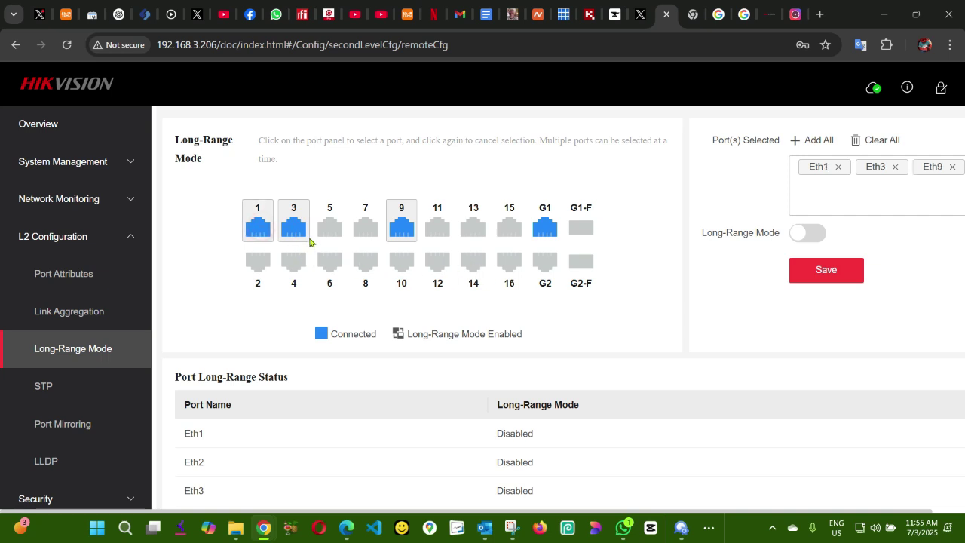
{"action": "left_click", "coordinate": [258, 226]}
{"action": "left_click", "coordinate": [292, 231]}
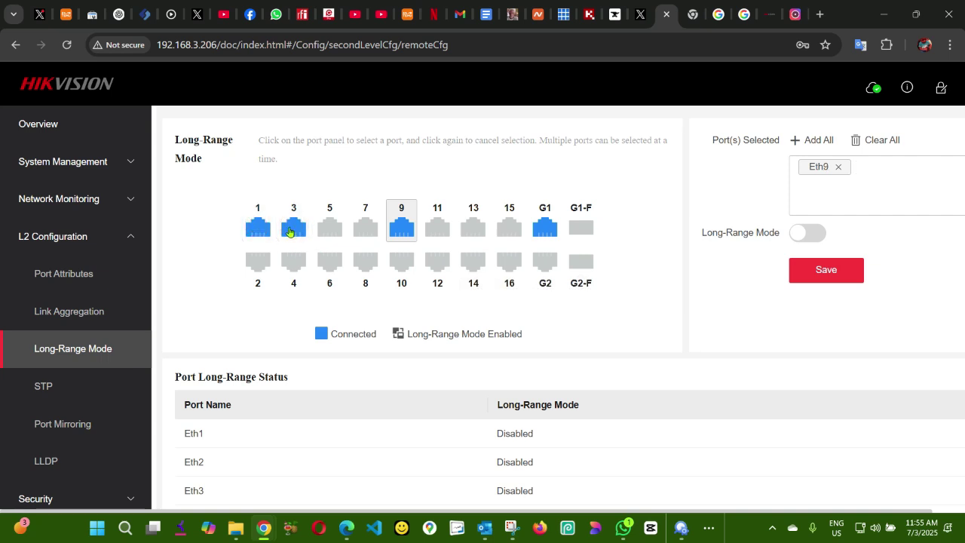
{"action": "left_click", "coordinate": [290, 232]}
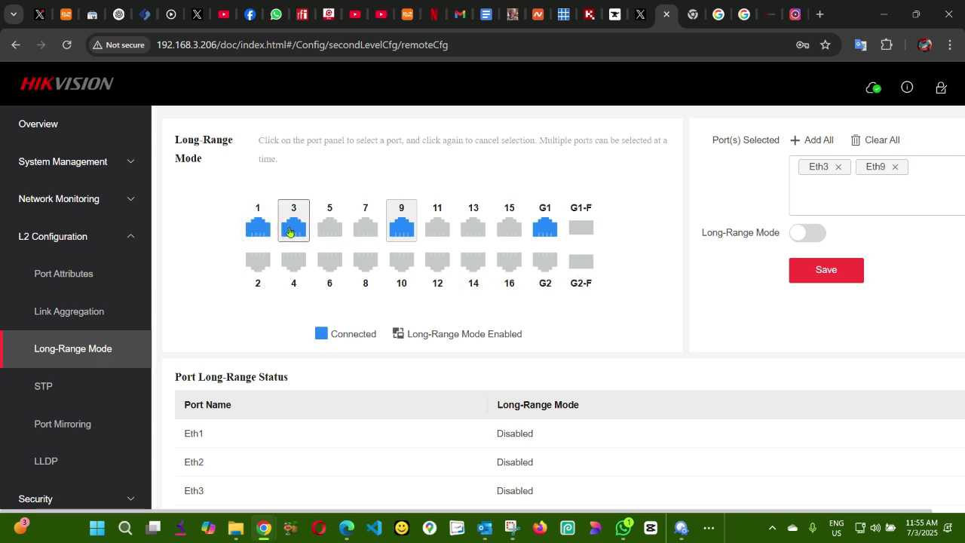
Turn Long-Range Mode on for Eth3 and Eth9, save, and recheck port 9's setting.
{"action": "left_click", "coordinate": [818, 236]}
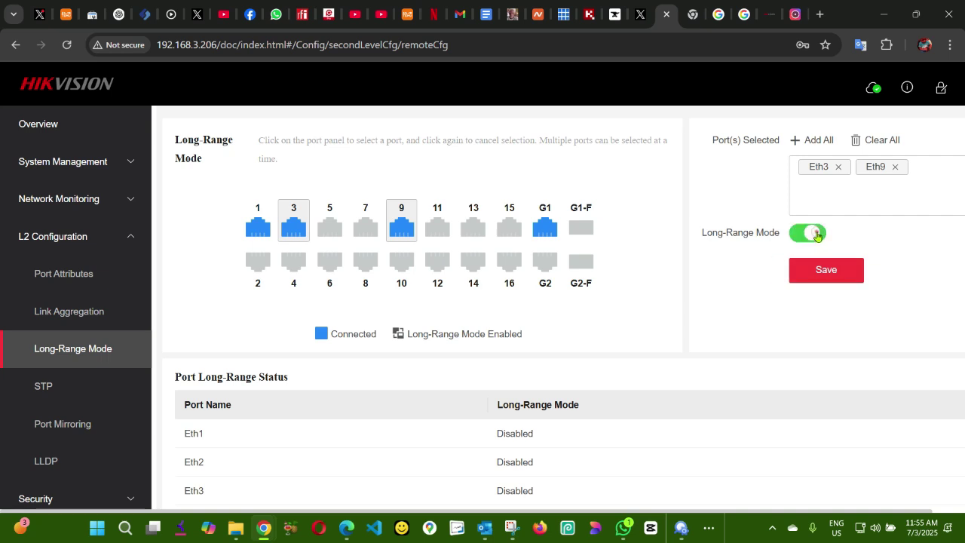
{"action": "left_click", "coordinate": [825, 272]}
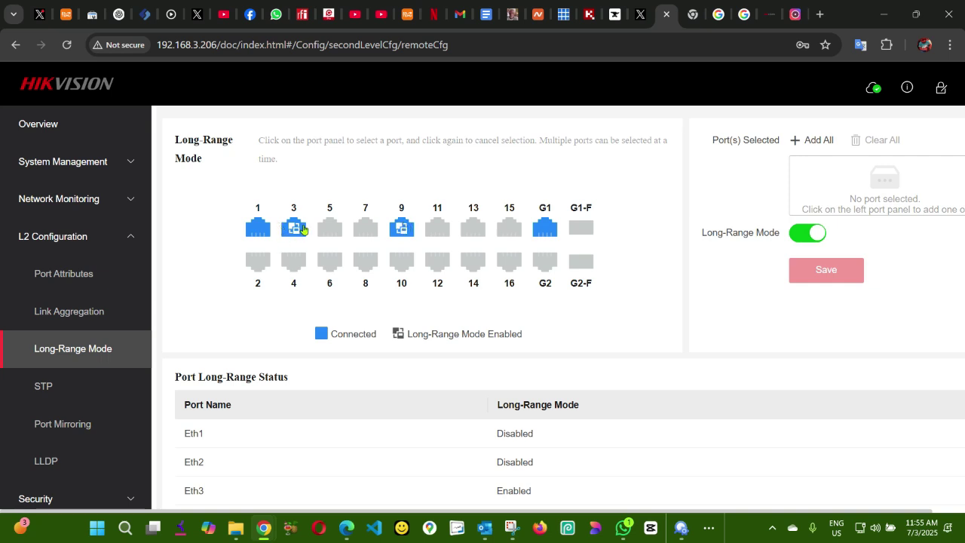
{"action": "left_click", "coordinate": [400, 226]}
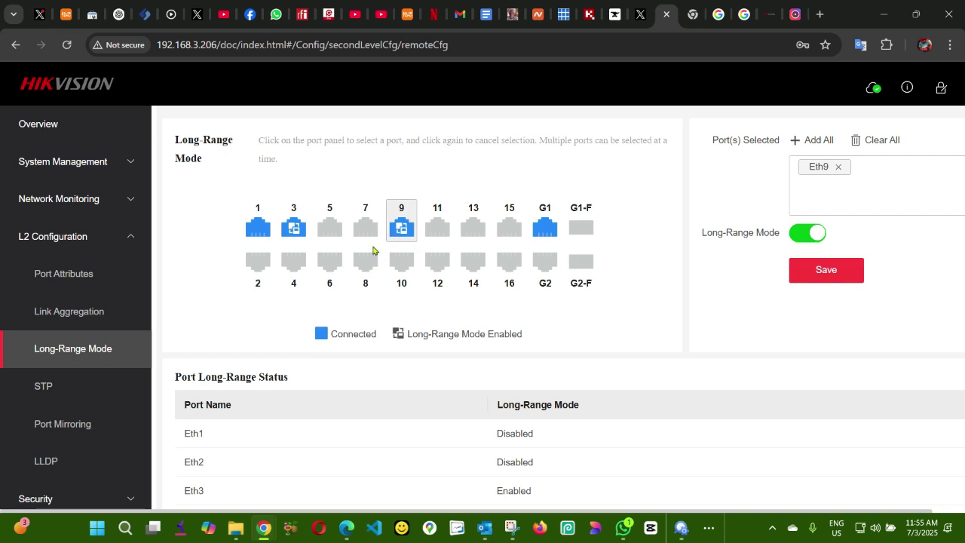
{"action": "scroll", "coordinate": [361, 256], "scroll_direction": "down", "scroll_amount": 2}
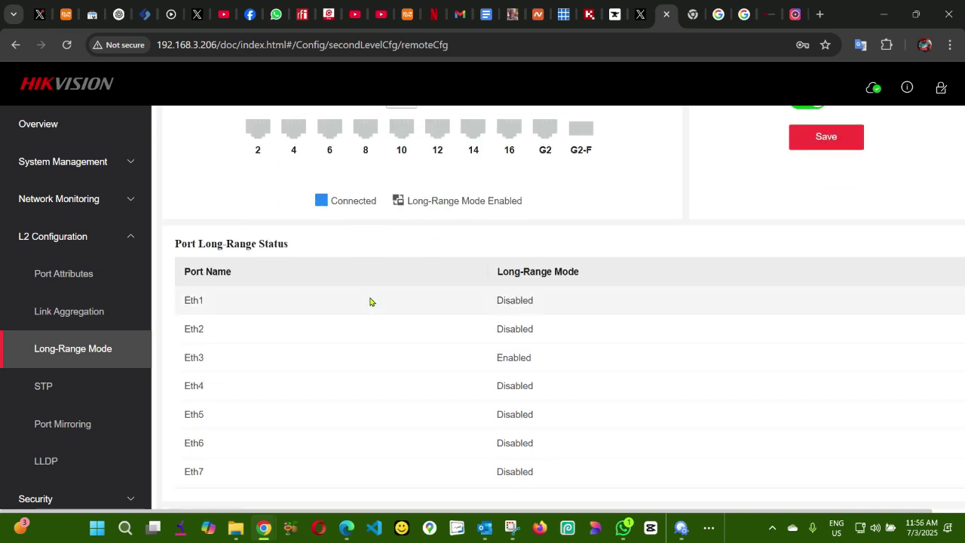
{"action": "scroll", "coordinate": [370, 300], "scroll_direction": "up", "scroll_amount": 2}
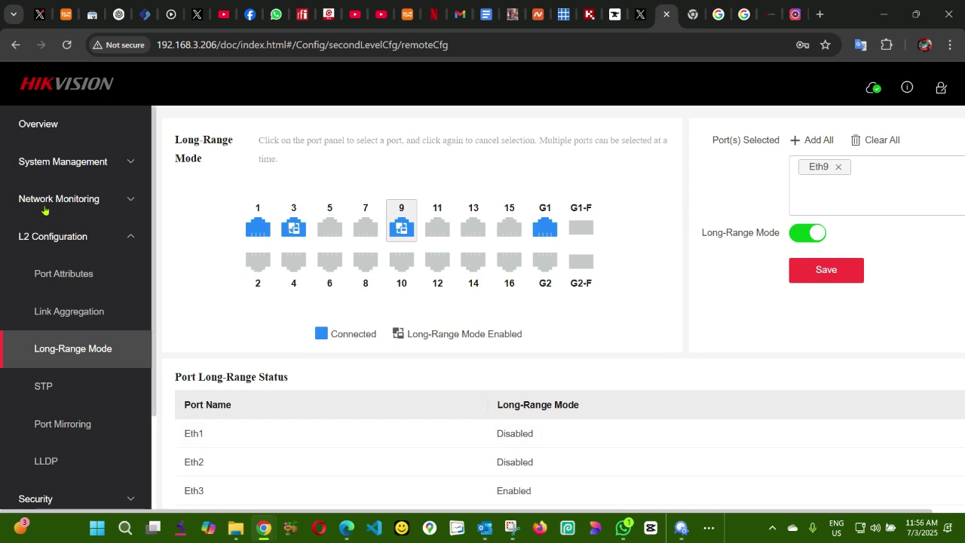